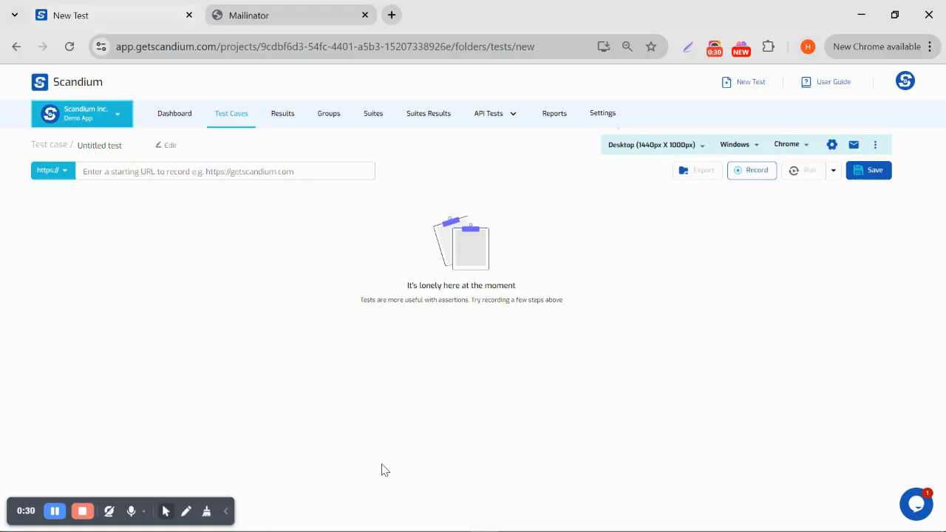
{"action": "left_click", "coordinate": [197, 172]}
{"action": "type", "text": "https://demoqa.com/upload-download"}
{"action": "left_click", "coordinate": [755, 172]}
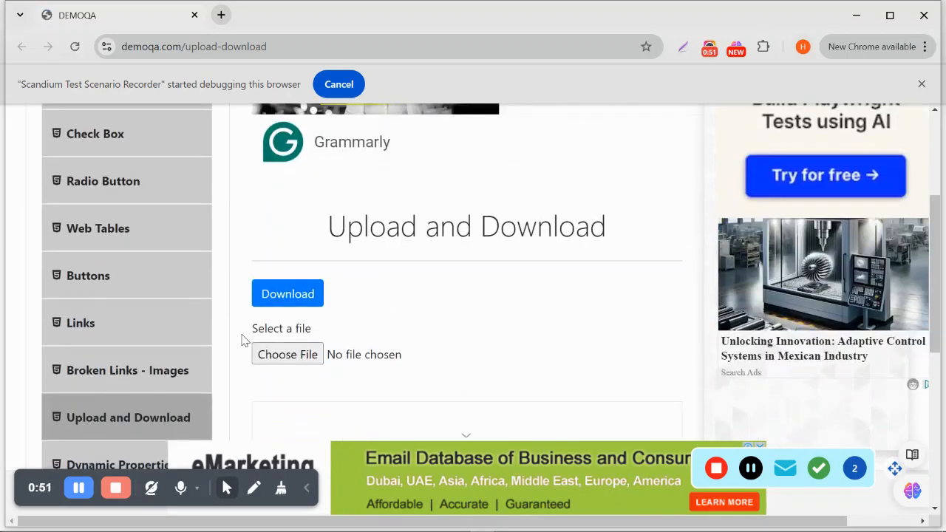
Upload Why-Scandium-Stands-Out-Among-Test-Automation-Tools.png through the page's Choose File control
{"action": "left_click", "coordinate": [281, 358]}
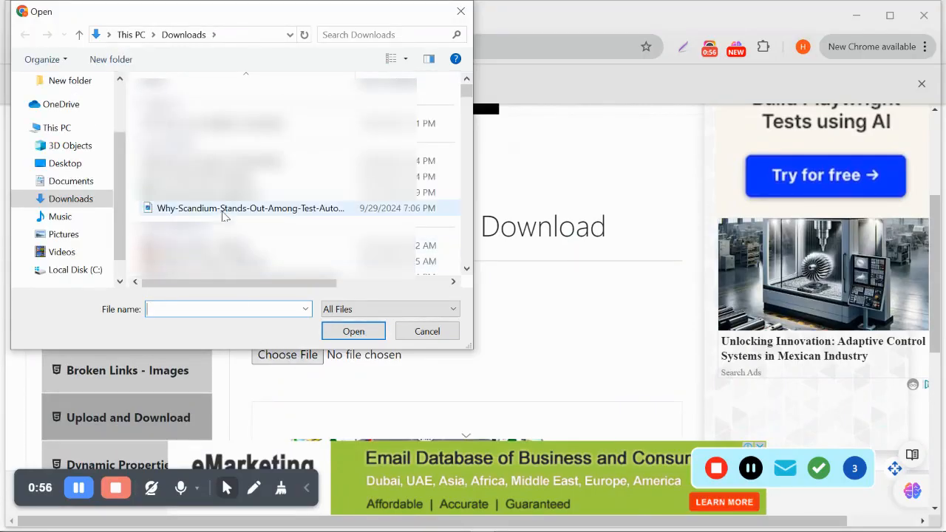
{"action": "left_click", "coordinate": [224, 210]}
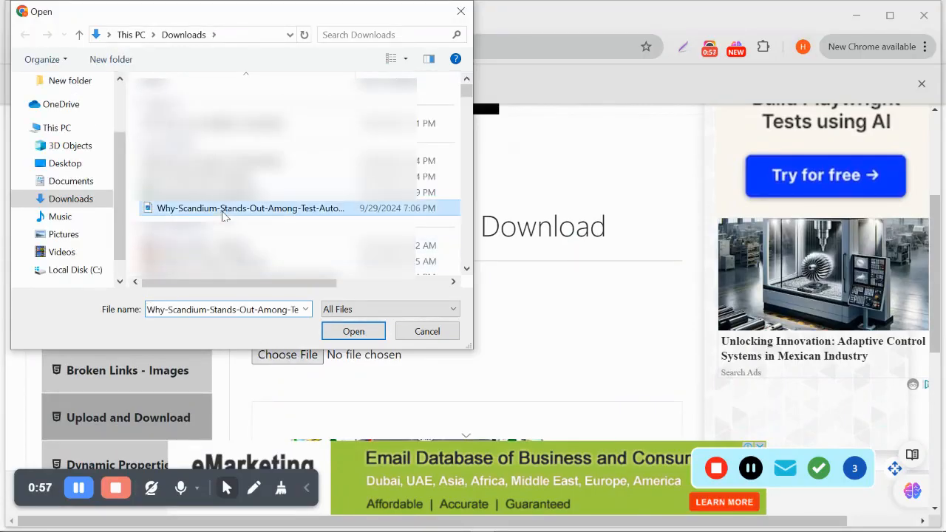
{"action": "left_click", "coordinate": [362, 331]}
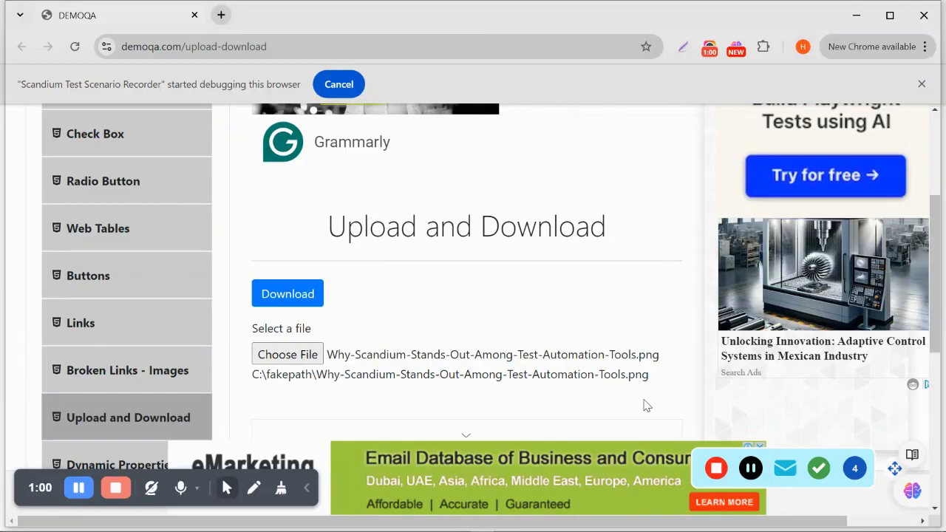
Add an 'Element should contain text' assertion on the fakepath line, then stop recording
{"action": "left_click", "coordinate": [820, 469]}
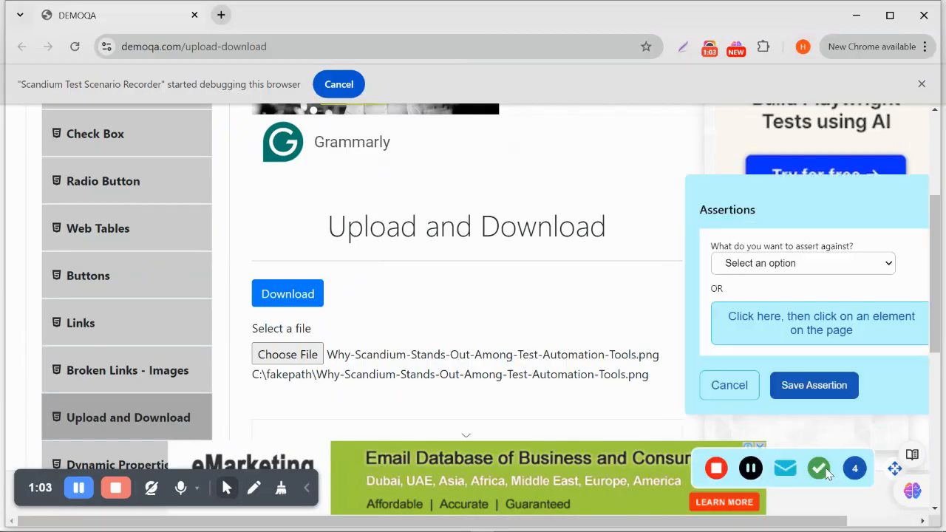
{"action": "left_click", "coordinate": [800, 332]}
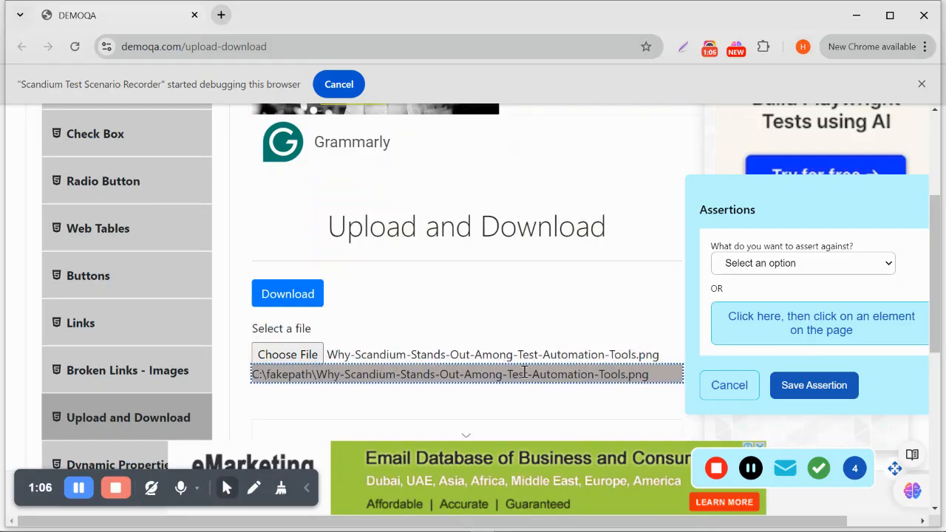
{"action": "left_click", "coordinate": [530, 374]}
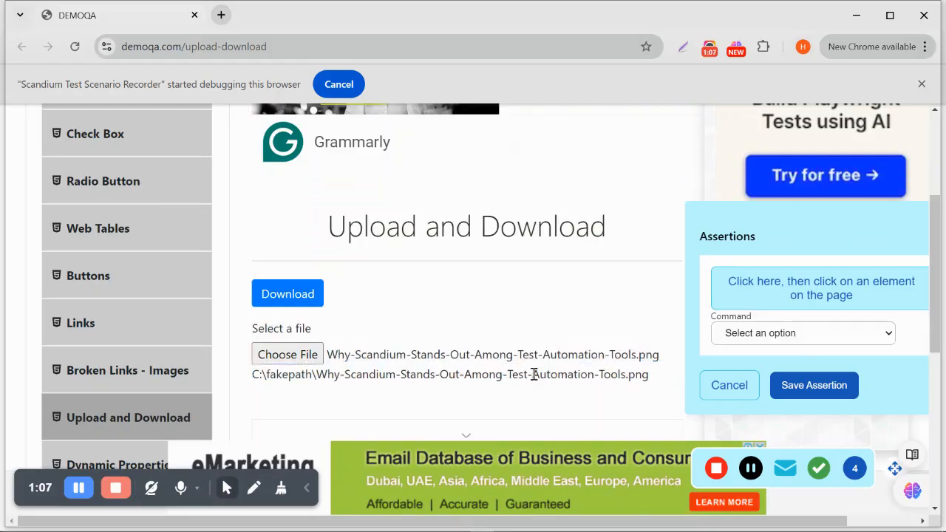
{"action": "left_click", "coordinate": [778, 337]}
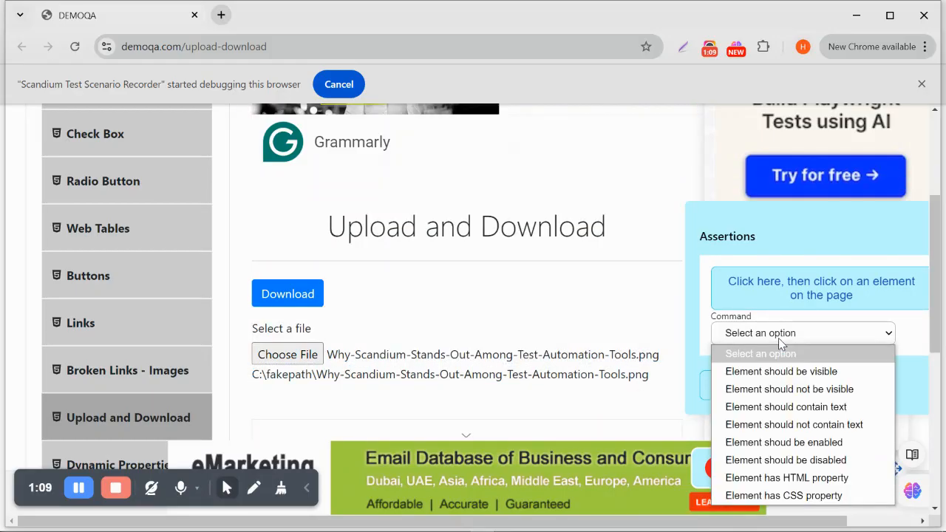
{"action": "left_click", "coordinate": [805, 408]}
{"action": "left_click", "coordinate": [818, 385]}
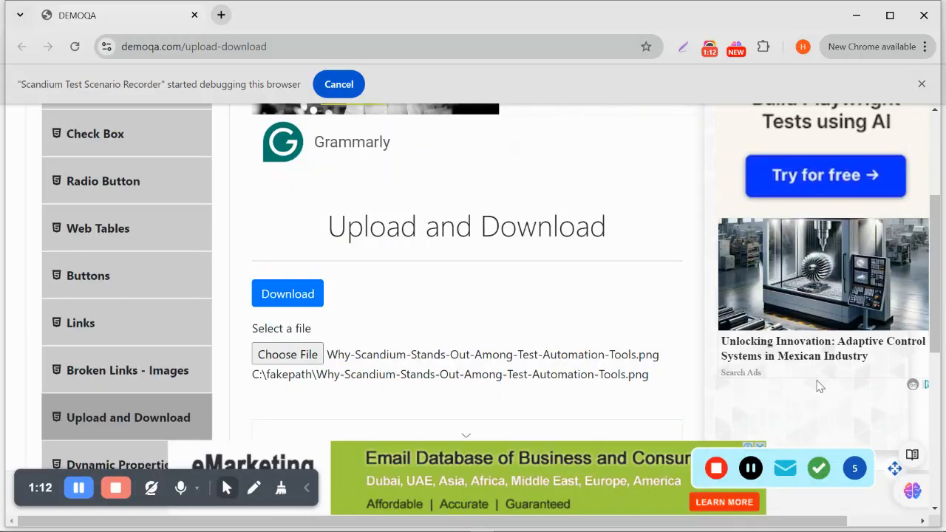
{"action": "left_click", "coordinate": [717, 477]}
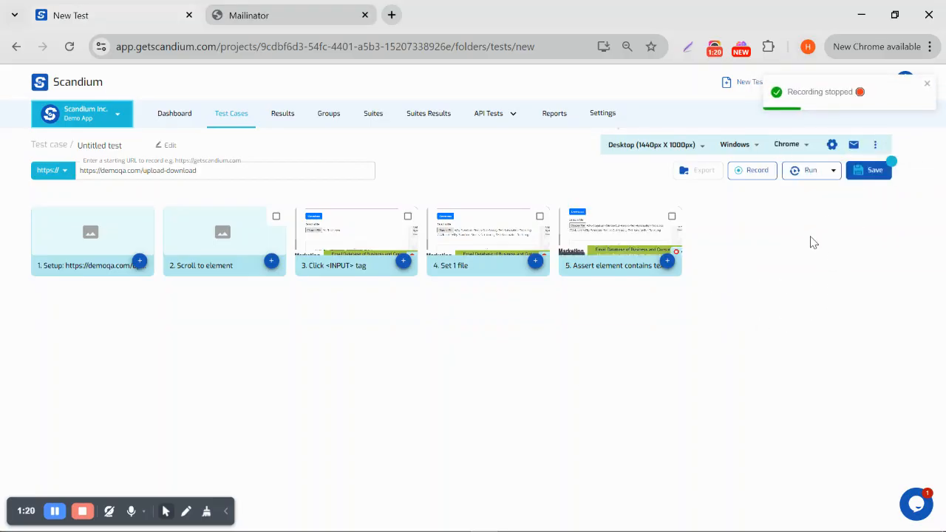
Replay the test until all five steps show Passed, then close the replay window
{"action": "left_click", "coordinate": [804, 176]}
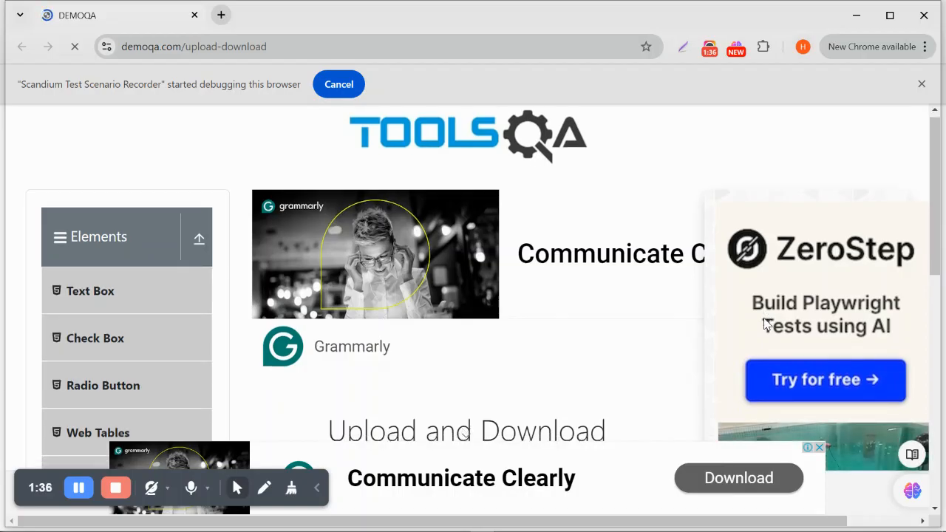
{"action": "scroll", "coordinate": [765, 323], "scroll_direction": "down", "scroll_amount": 6}
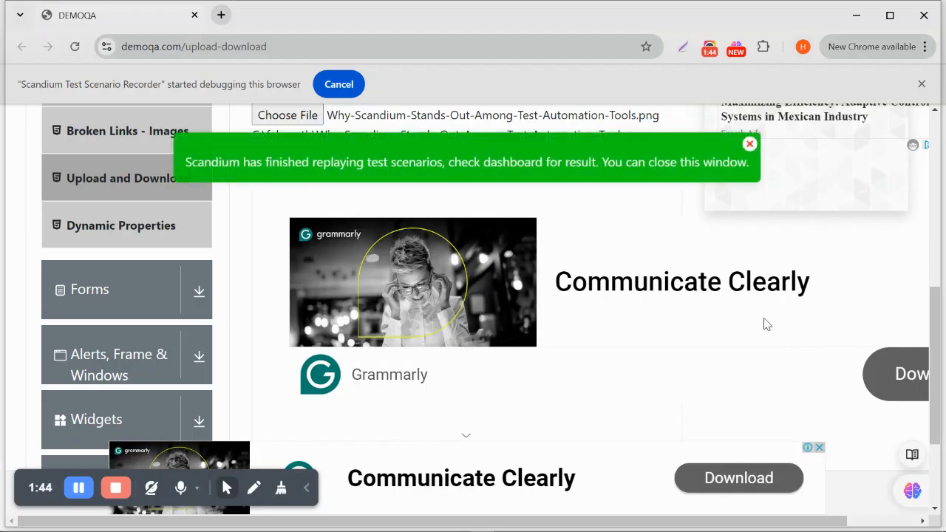
{"action": "left_click", "coordinate": [924, 14]}
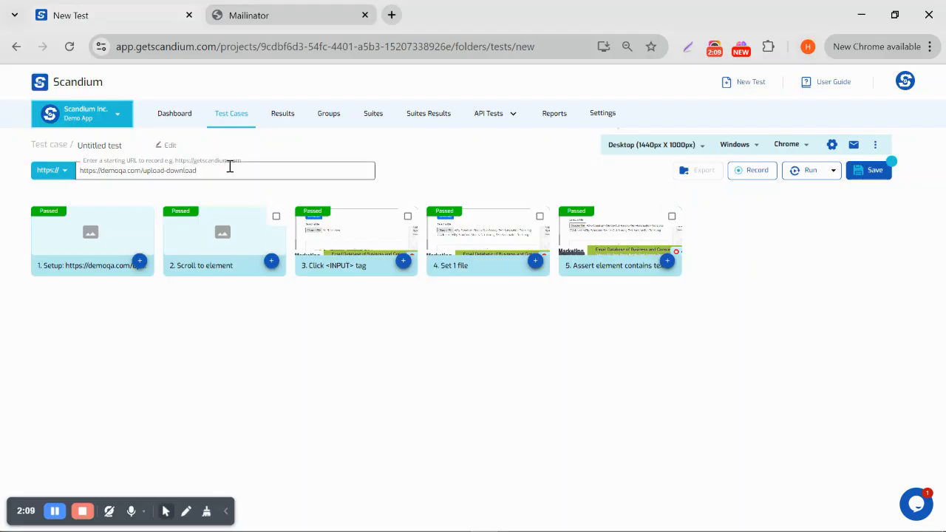
Rename the test from 'Untitled test' to 'Test_uploadss' and save it
{"action": "left_click_drag", "start_coordinate": [131, 149], "coordinate": [65, 153]}
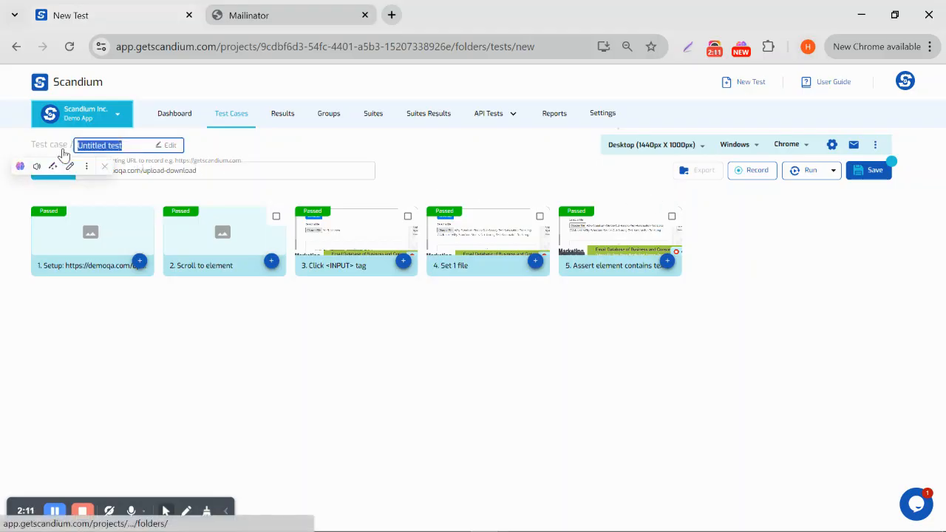
{"action": "type", "text": "Test_uploads"}
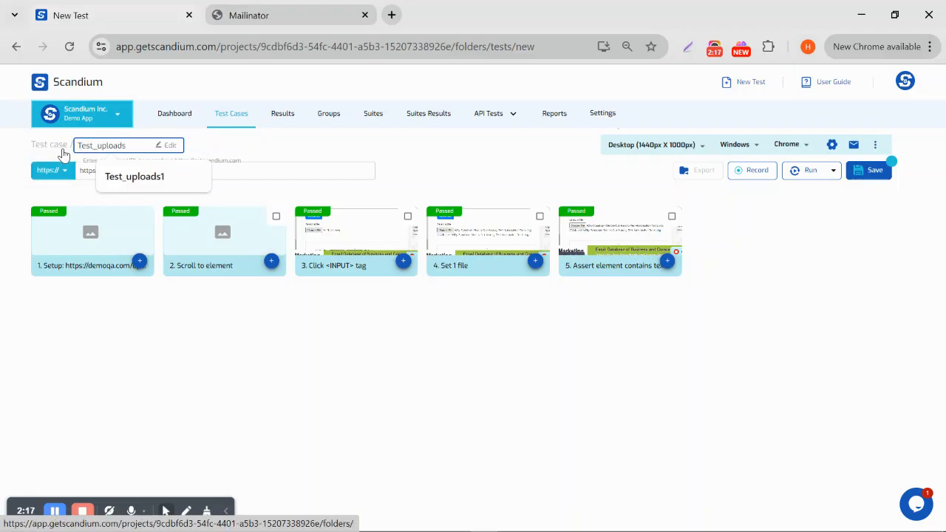
{"action": "type", "text": "s"}
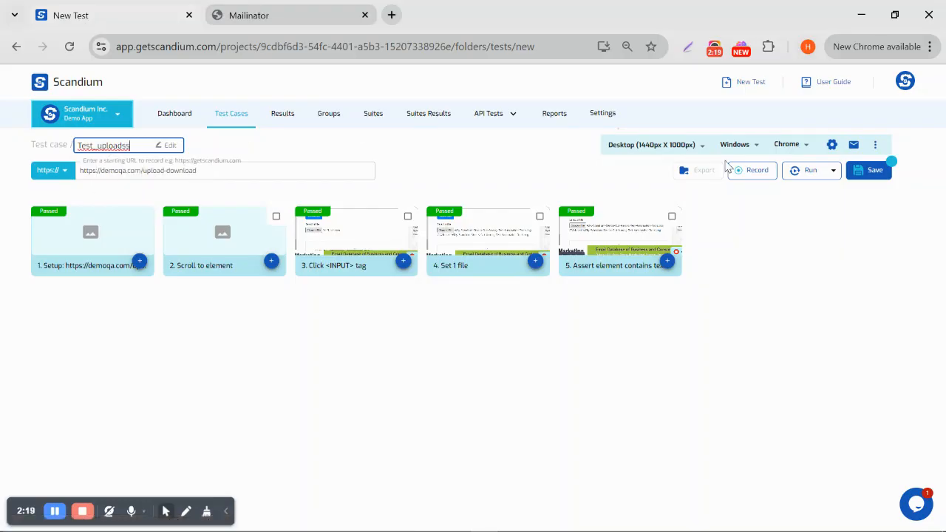
{"action": "left_click", "coordinate": [860, 172]}
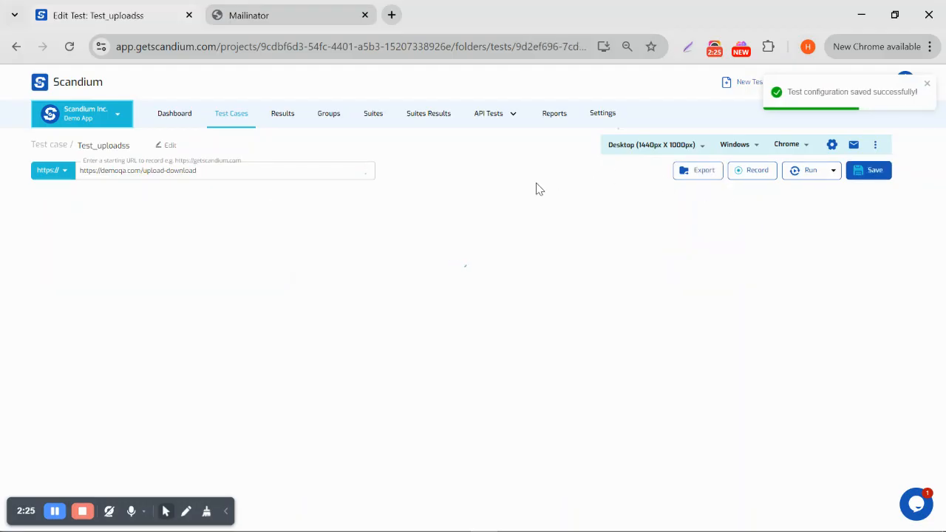
In project Notifications settings, add the Mailinator test address as a Success email recipient
{"action": "left_click", "coordinate": [602, 117]}
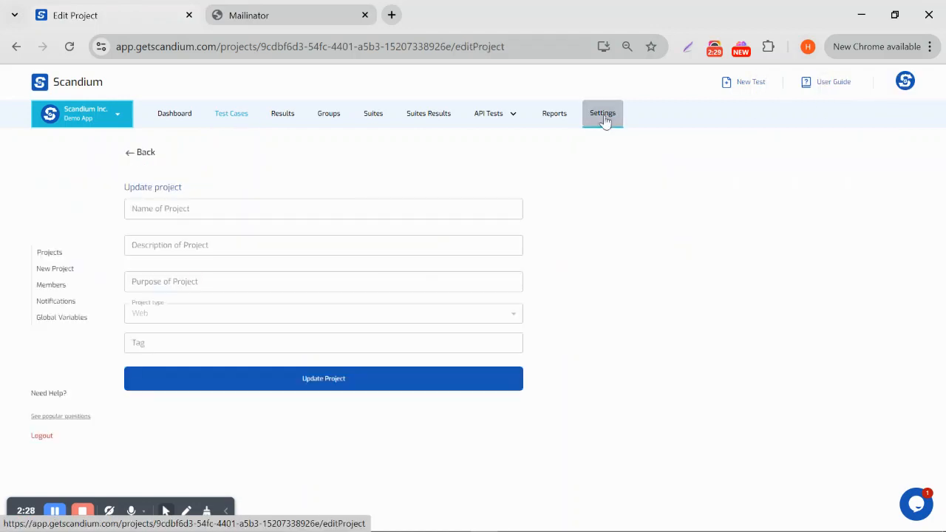
{"action": "left_click", "coordinate": [56, 303]}
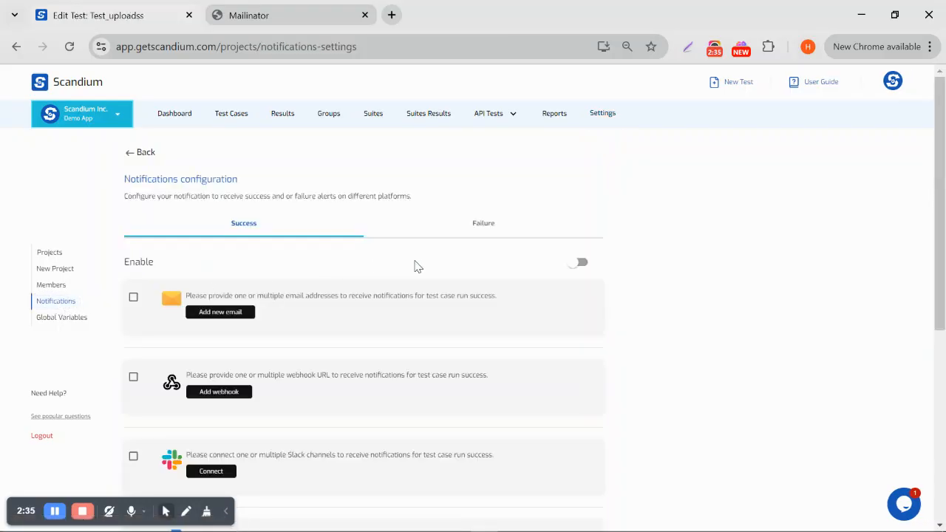
{"action": "scroll", "coordinate": [635, 306], "scroll_direction": "down", "scroll_amount": 1}
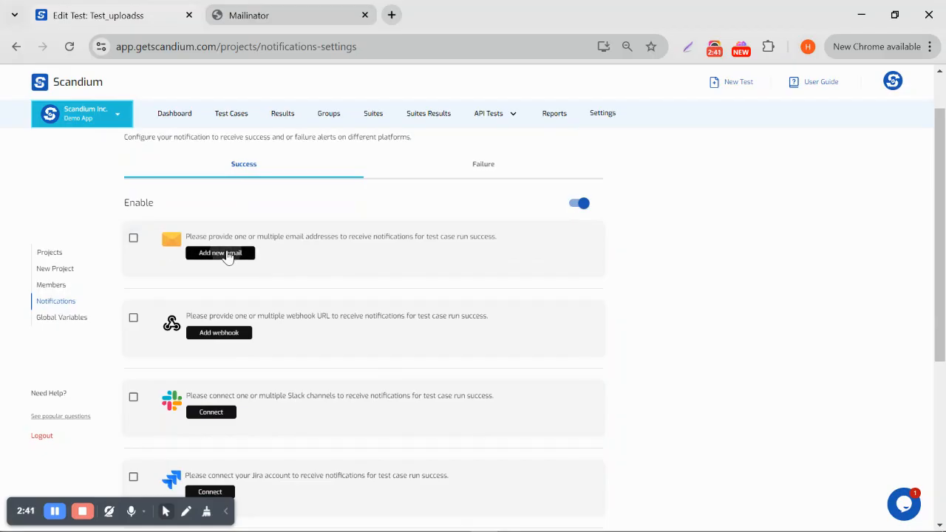
{"action": "left_click", "coordinate": [226, 253]}
{"action": "left_click", "coordinate": [359, 293]}
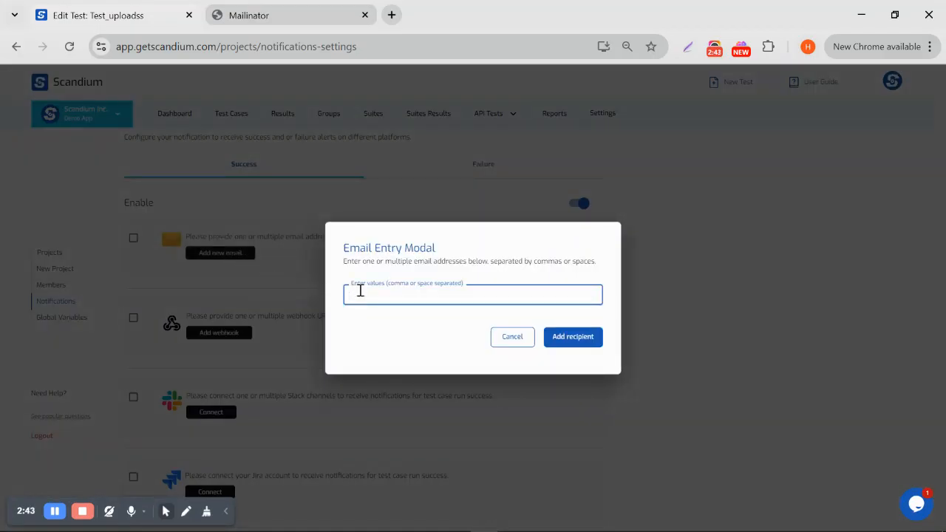
{"action": "type", "text": "bas"}
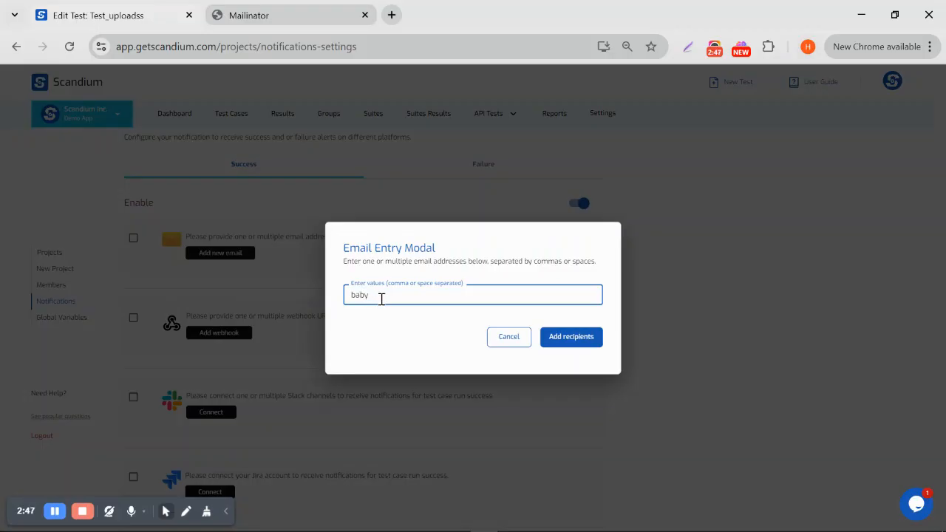
{"action": "key", "text": "BackSpace"}
{"action": "key", "text": "BackSpace"}
{"action": "key", "text": "BackSpace"}
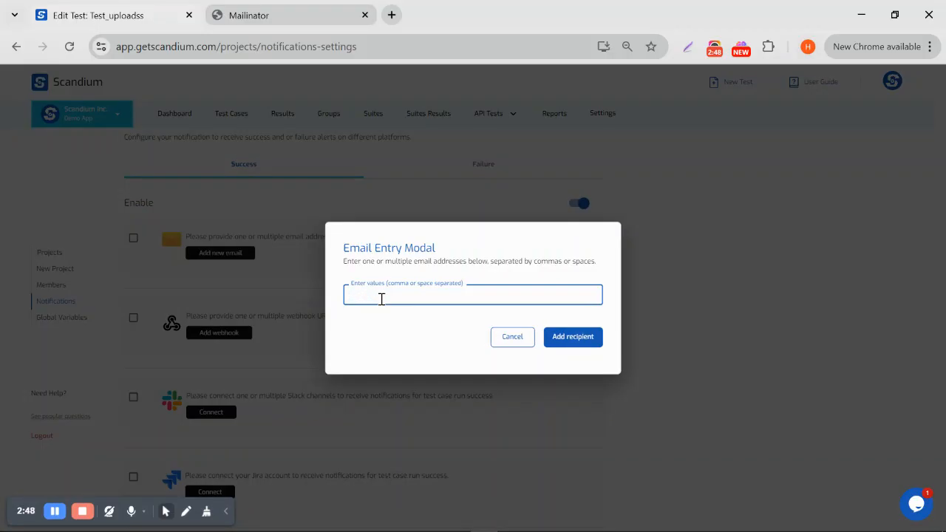
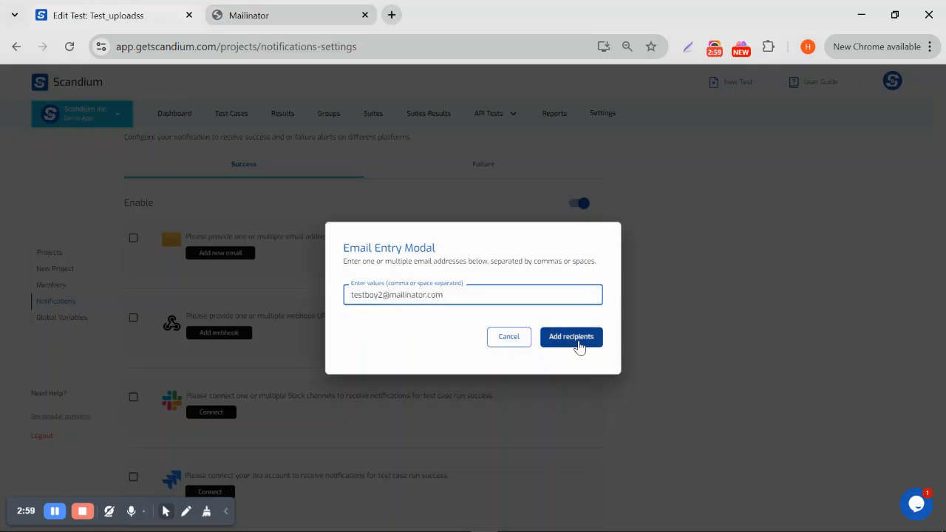
{"action": "left_click", "coordinate": [579, 345]}
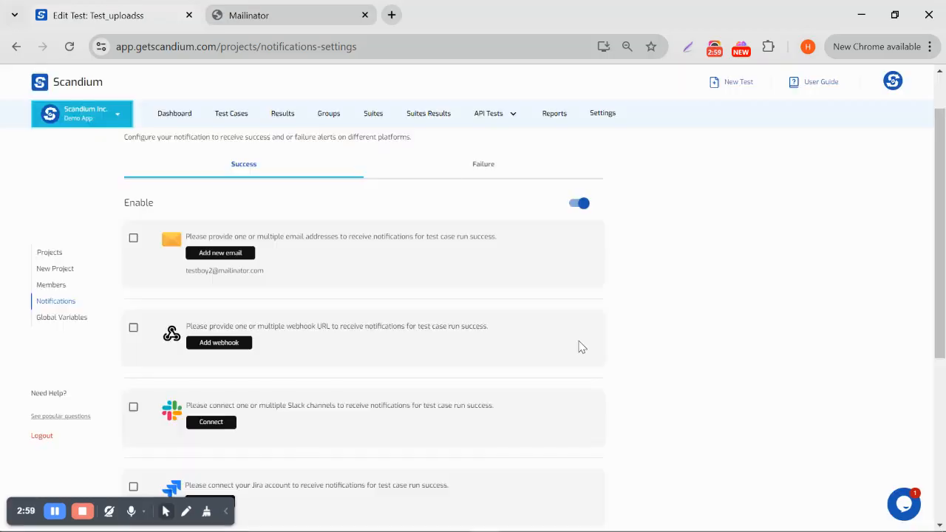
Enable email notifications for successful runs and save the Success settings
{"action": "left_click", "coordinate": [134, 239]}
{"action": "scroll", "coordinate": [337, 270], "scroll_direction": "down", "scroll_amount": 4}
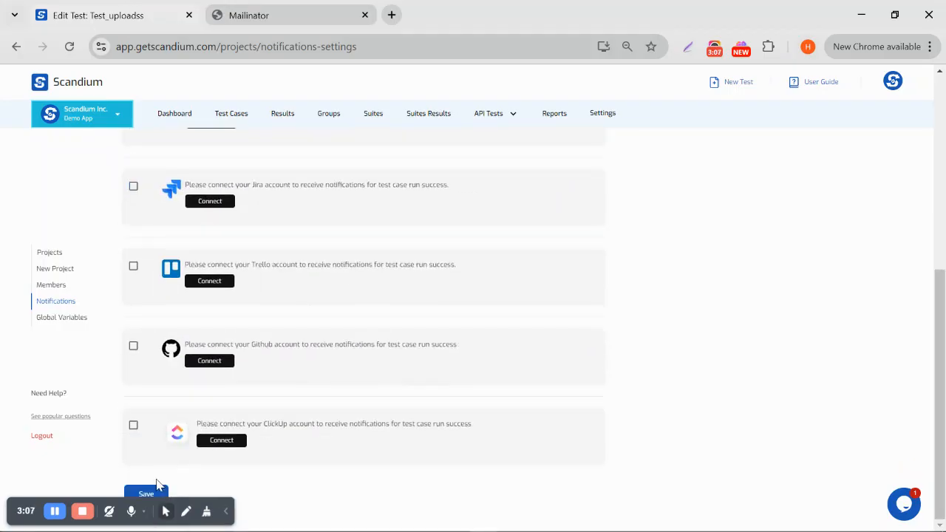
{"action": "left_click", "coordinate": [152, 492]}
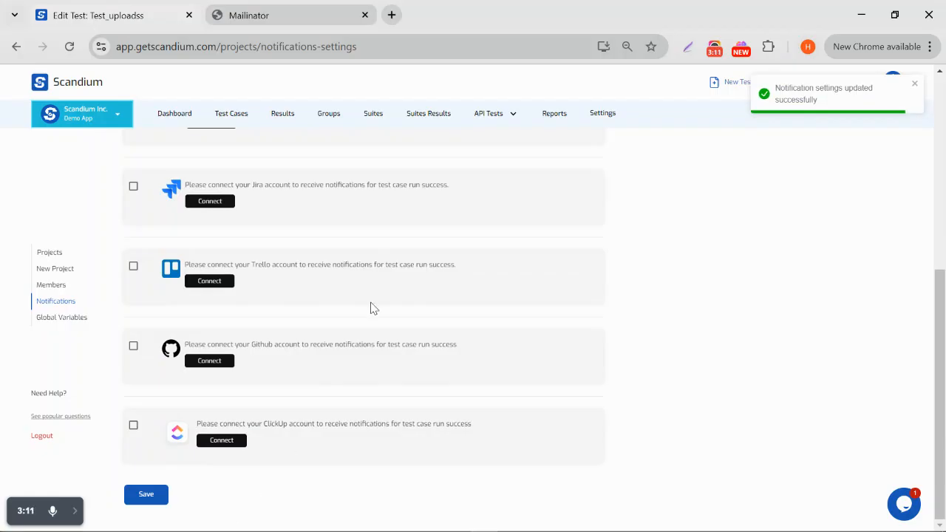
{"action": "scroll", "coordinate": [372, 308], "scroll_direction": "up", "scroll_amount": 5}
{"action": "scroll", "coordinate": [372, 308], "scroll_direction": "up", "scroll_amount": 1}
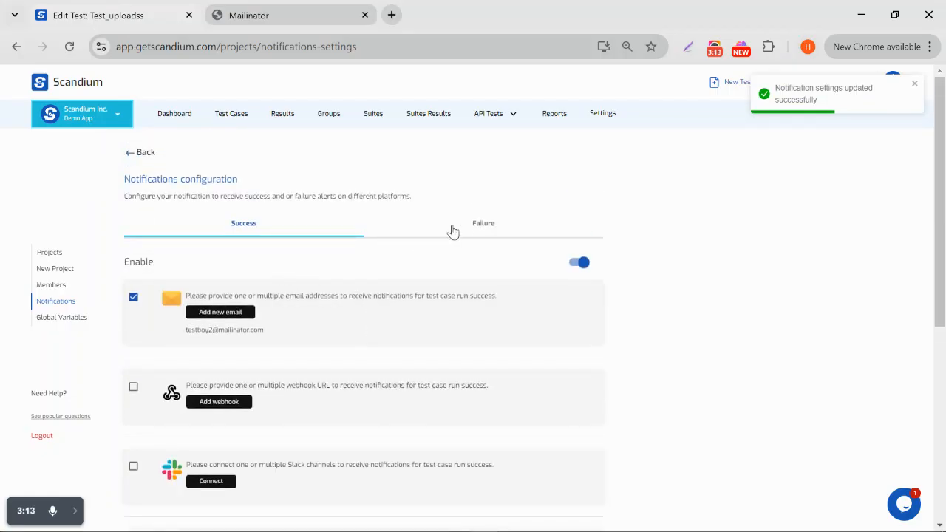
On the Failure tab, add the Mailinator test address as an email recipient
{"action": "left_click", "coordinate": [475, 232]}
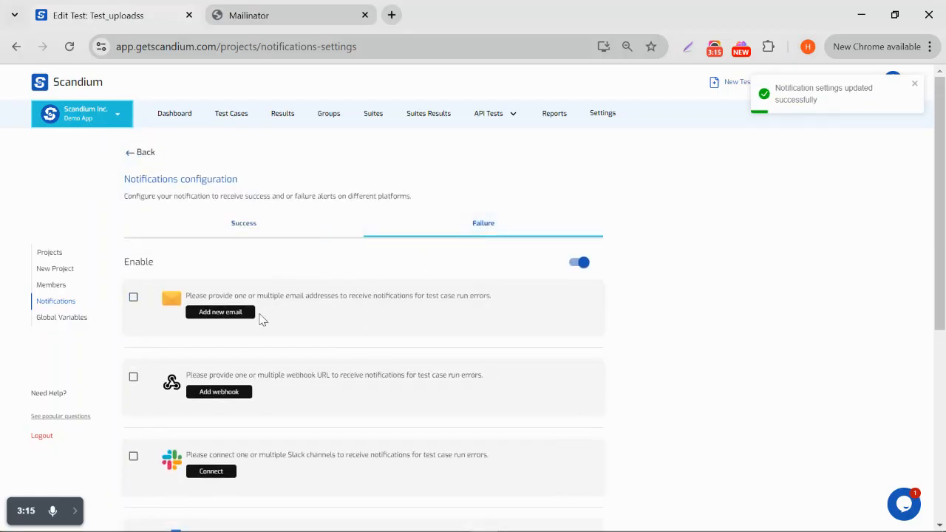
{"action": "left_click", "coordinate": [239, 320]}
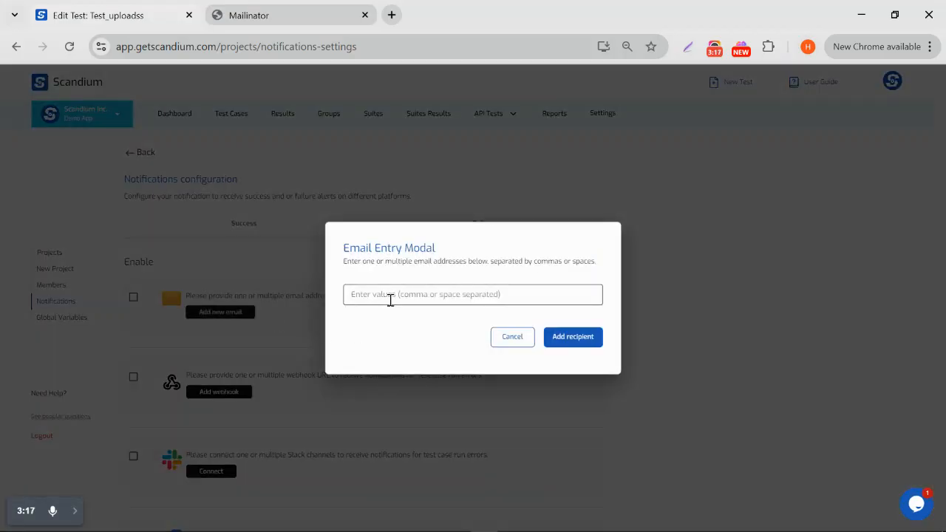
{"action": "left_click", "coordinate": [390, 299]}
{"action": "type", "text": "ba"}
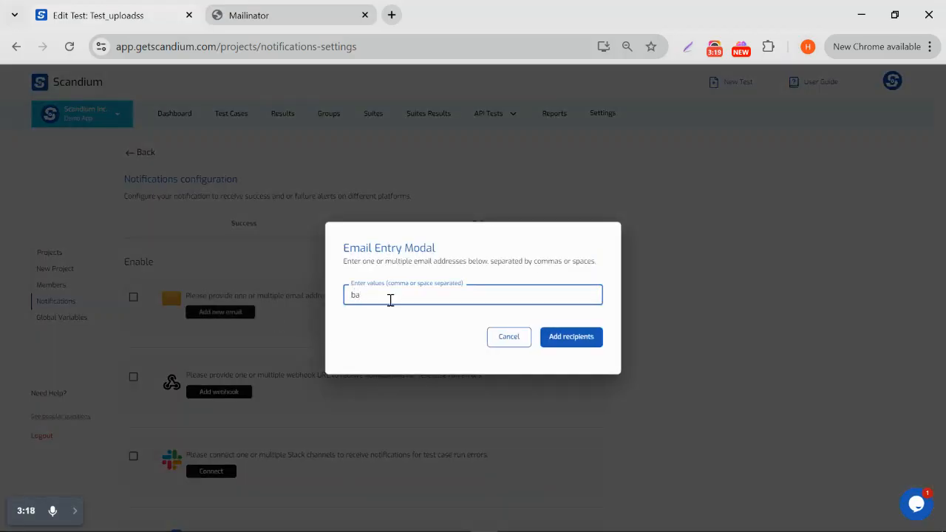
{"action": "key", "text": "BackSpace"}
{"action": "key", "text": "BackSpace"}
{"action": "type", "text": "test"}
{"action": "left_click", "coordinate": [566, 339]}
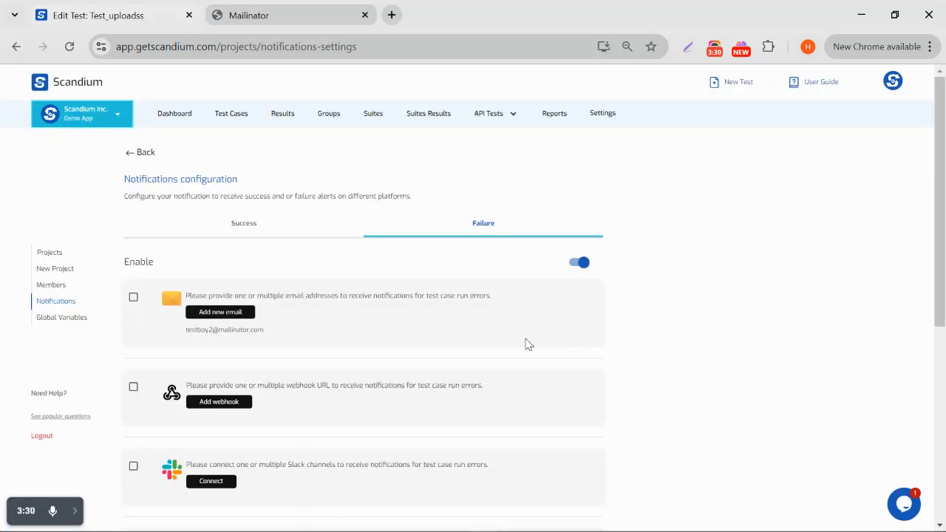
Enable email notifications for failed runs and save the Failure settings
{"action": "left_click", "coordinate": [133, 297]}
{"action": "scroll", "coordinate": [321, 392], "scroll_direction": "down", "scroll_amount": 6}
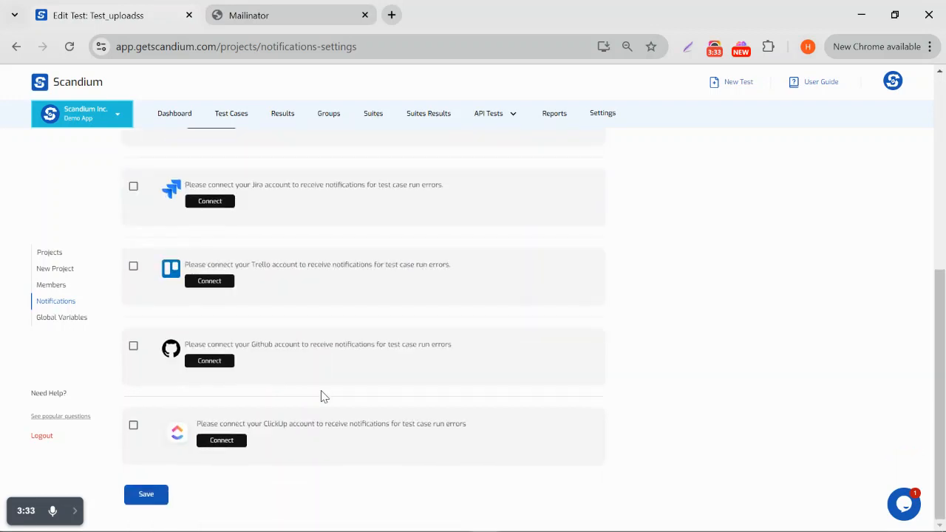
{"action": "left_click", "coordinate": [144, 499]}
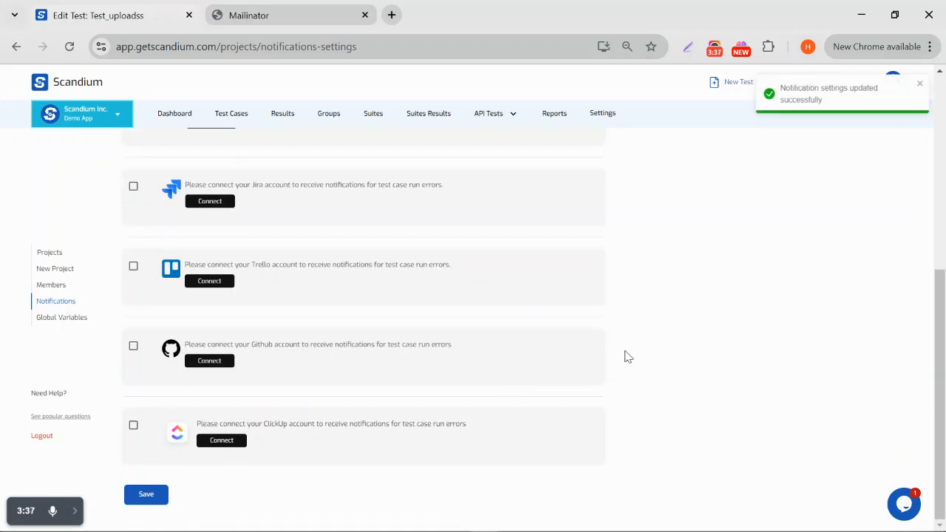
{"action": "scroll", "coordinate": [625, 357], "scroll_direction": "up", "scroll_amount": 4}
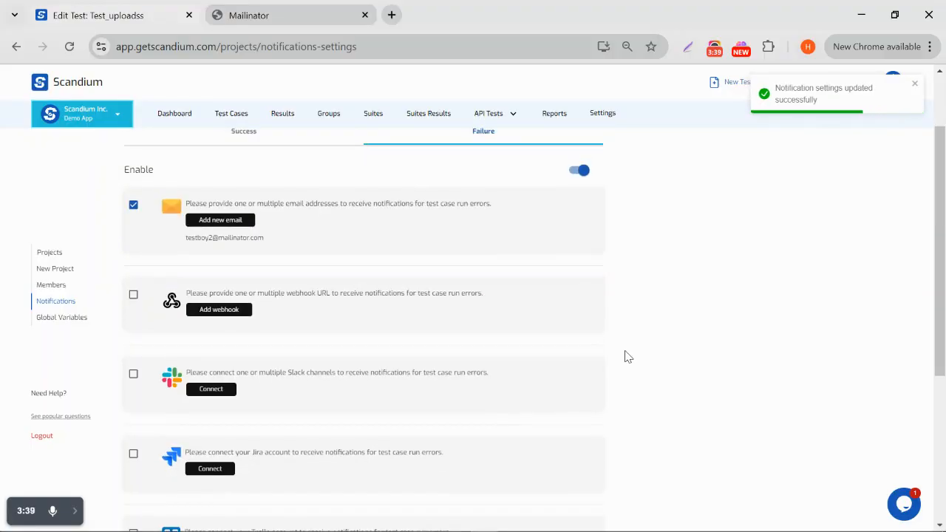
Switch back to the Success tab and scroll through it to confirm email alerts remain enabled
{"action": "scroll", "coordinate": [625, 357], "scroll_direction": "down", "scroll_amount": 3}
{"action": "scroll", "coordinate": [625, 354], "scroll_direction": "up", "scroll_amount": 4}
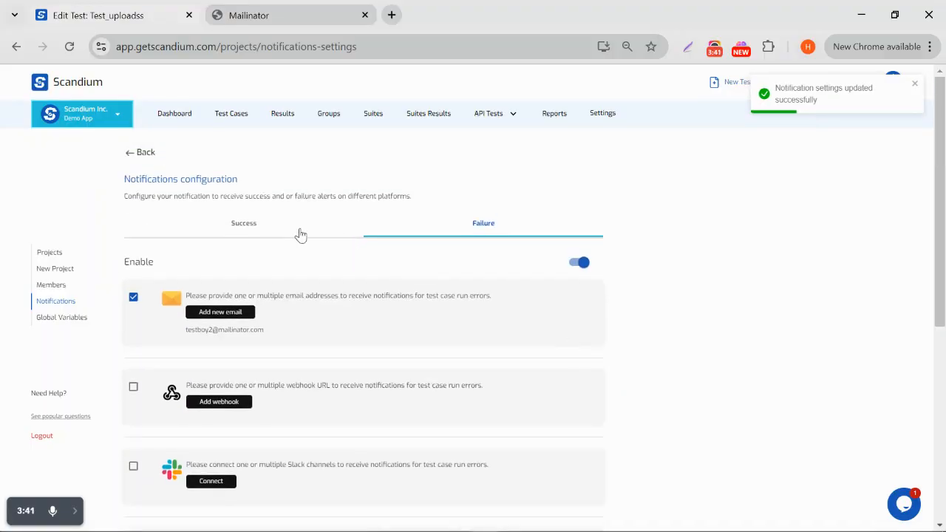
{"action": "left_click", "coordinate": [296, 233]}
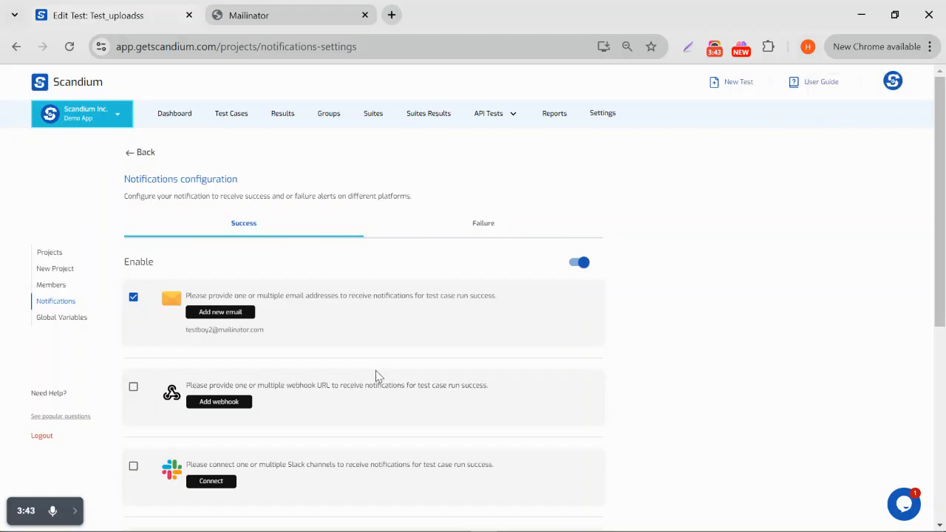
{"action": "scroll", "coordinate": [375, 377], "scroll_direction": "down", "scroll_amount": 3}
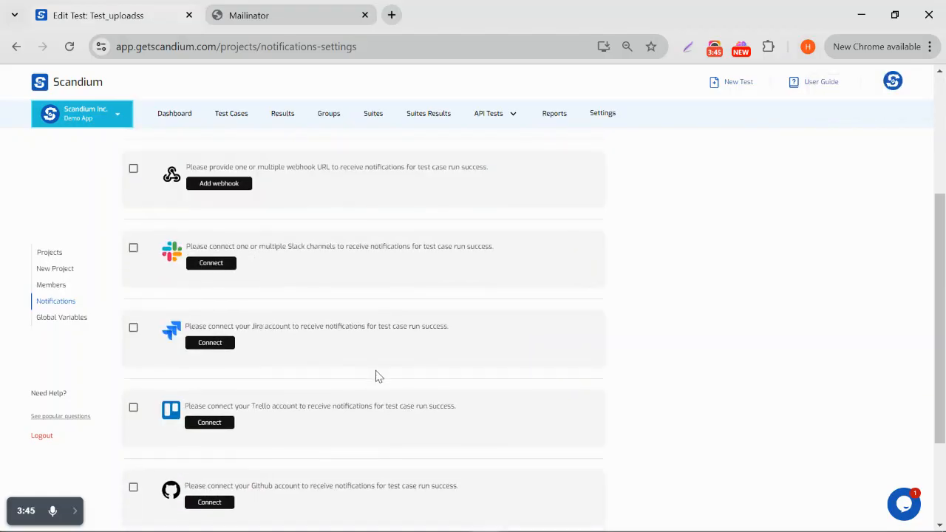
{"action": "scroll", "coordinate": [375, 373], "scroll_direction": "down", "scroll_amount": 1}
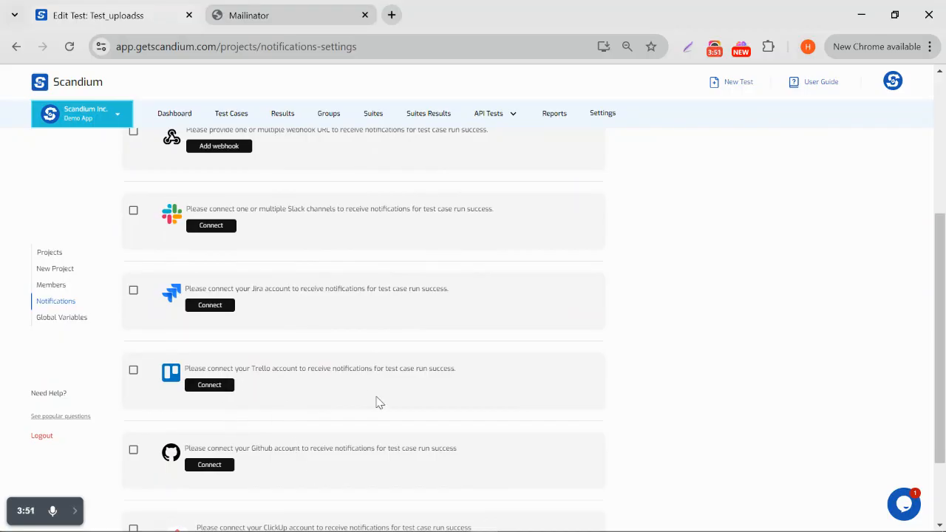
{"action": "scroll", "coordinate": [376, 401], "scroll_direction": "down", "scroll_amount": 2}
{"action": "scroll", "coordinate": [376, 401], "scroll_direction": "up", "scroll_amount": 1}
{"action": "scroll", "coordinate": [376, 401], "scroll_direction": "up", "scroll_amount": 1}
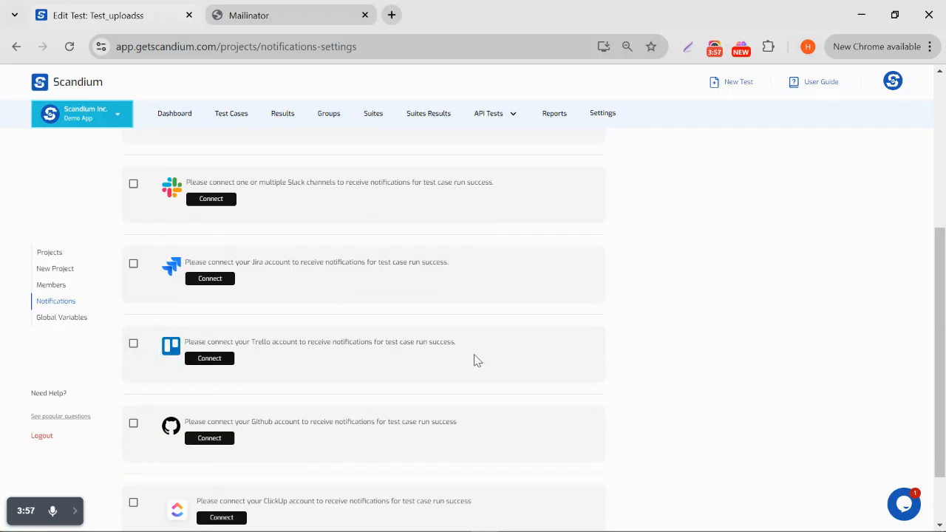
{"action": "scroll", "coordinate": [477, 361], "scroll_direction": "up", "scroll_amount": 1}
{"action": "scroll", "coordinate": [476, 360], "scroll_direction": "down", "scroll_amount": 1}
{"action": "scroll", "coordinate": [476, 361], "scroll_direction": "down", "scroll_amount": 1}
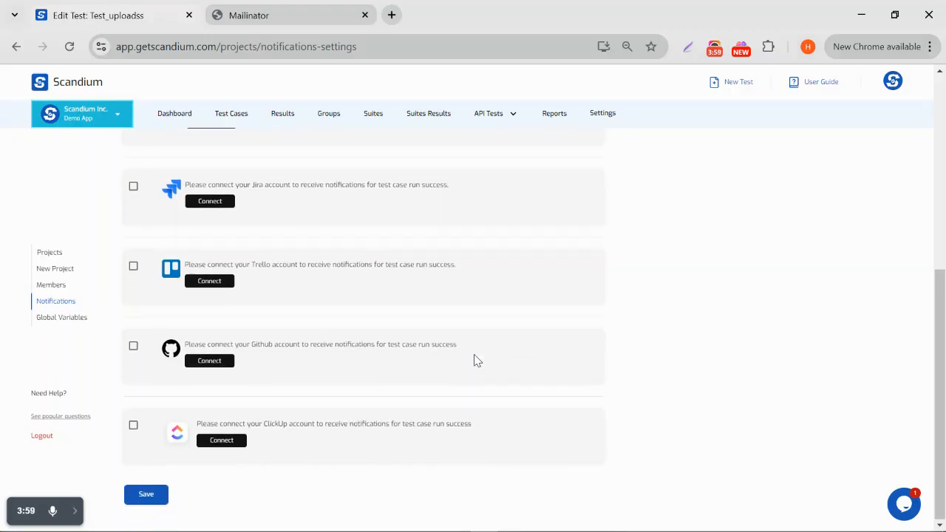
{"action": "scroll", "coordinate": [477, 361], "scroll_direction": "up", "scroll_amount": 10}
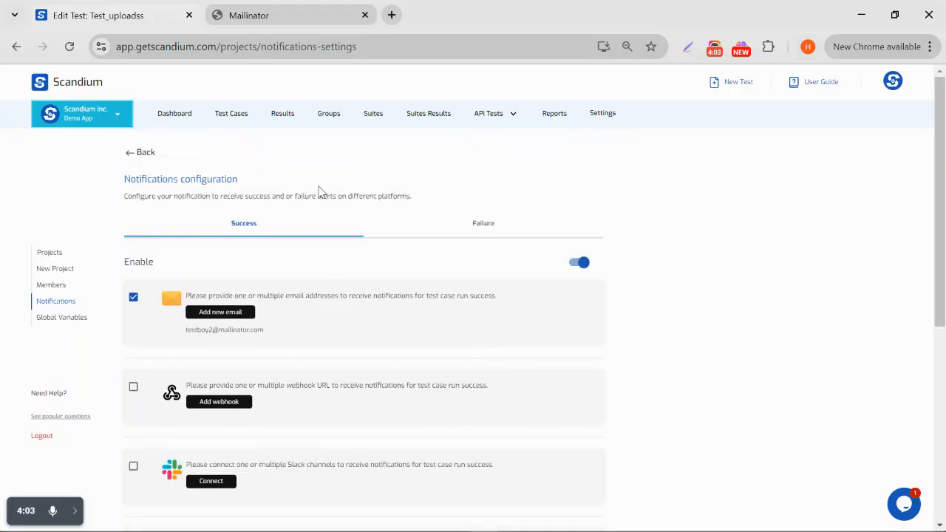
Open Test_uploadss from Test Cases and run it remotely in Chrome
{"action": "left_click", "coordinate": [248, 116]}
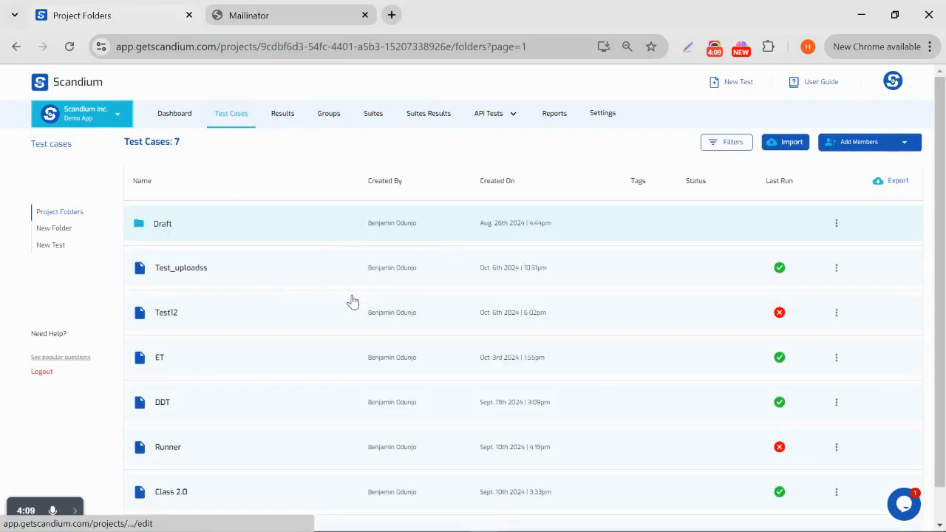
{"action": "left_click", "coordinate": [702, 268]}
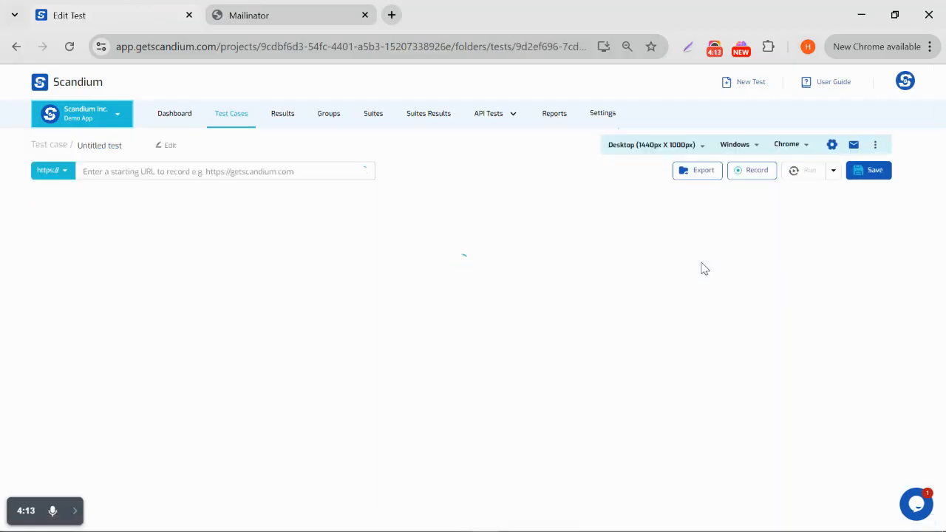
{"action": "left_click", "coordinate": [833, 170]}
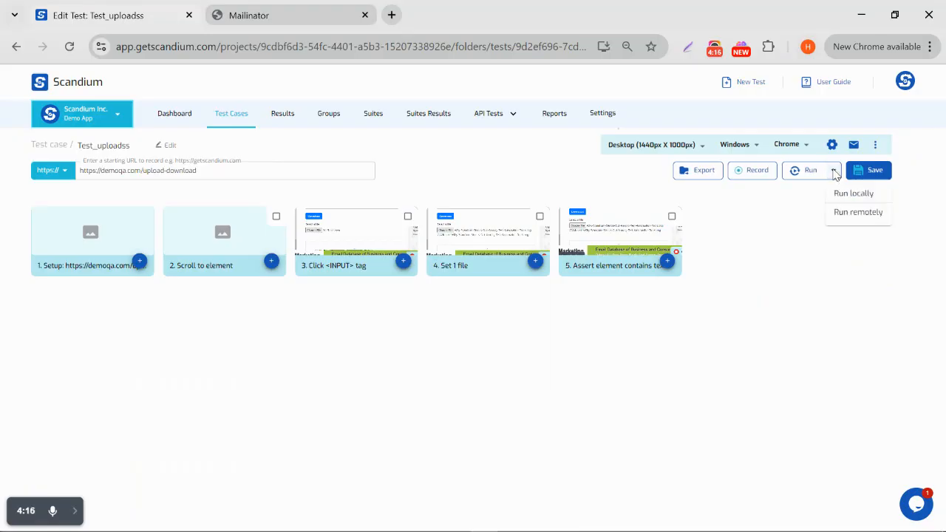
{"action": "left_click", "coordinate": [855, 213]}
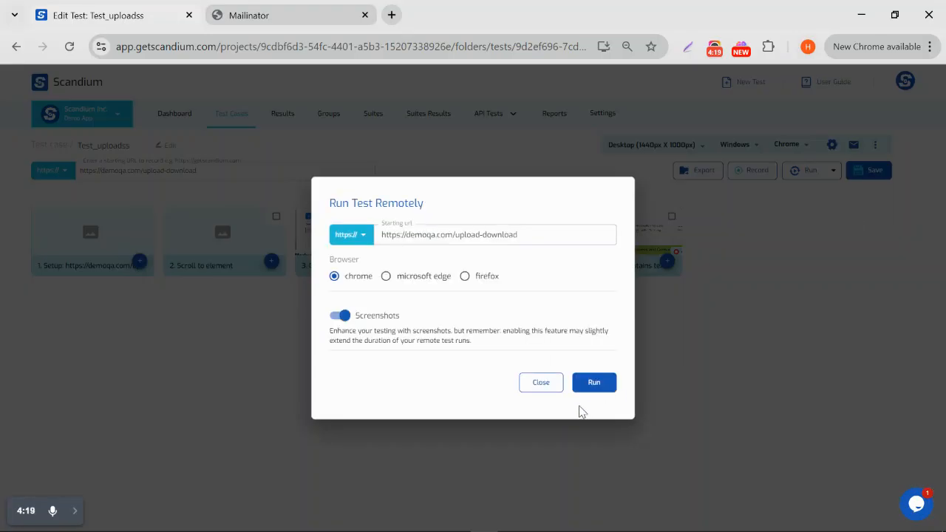
{"action": "left_click", "coordinate": [590, 382]}
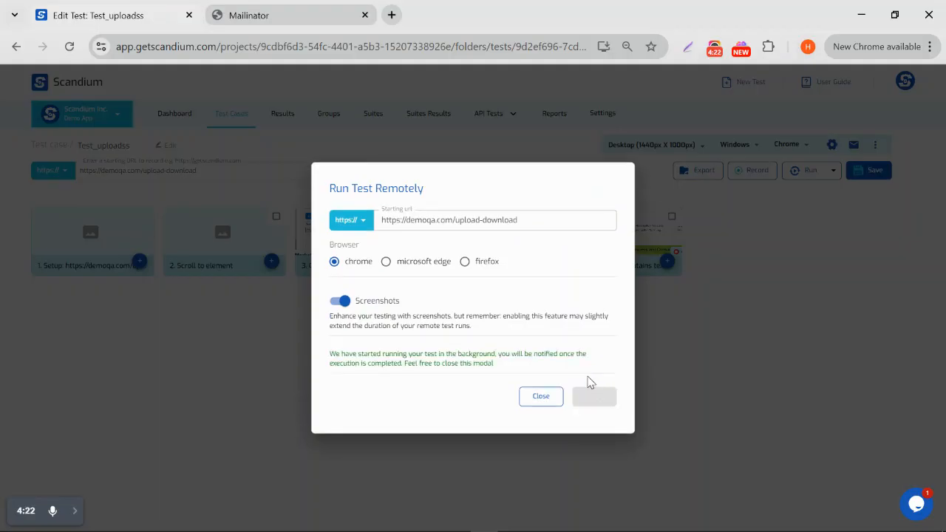
{"action": "left_click", "coordinate": [530, 406]}
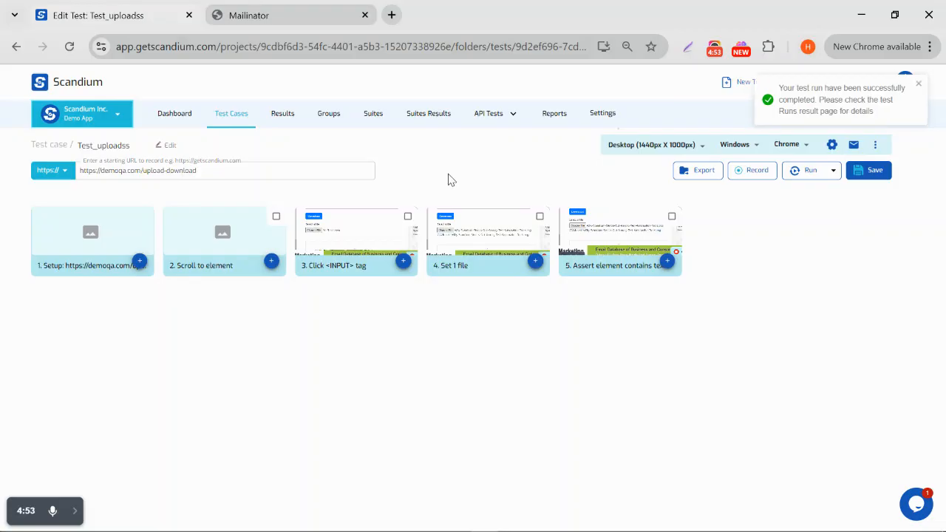
Open the '[Test Failed] Test_uploadss' email in the Mailinator inbox
{"action": "left_click", "coordinate": [267, 18]}
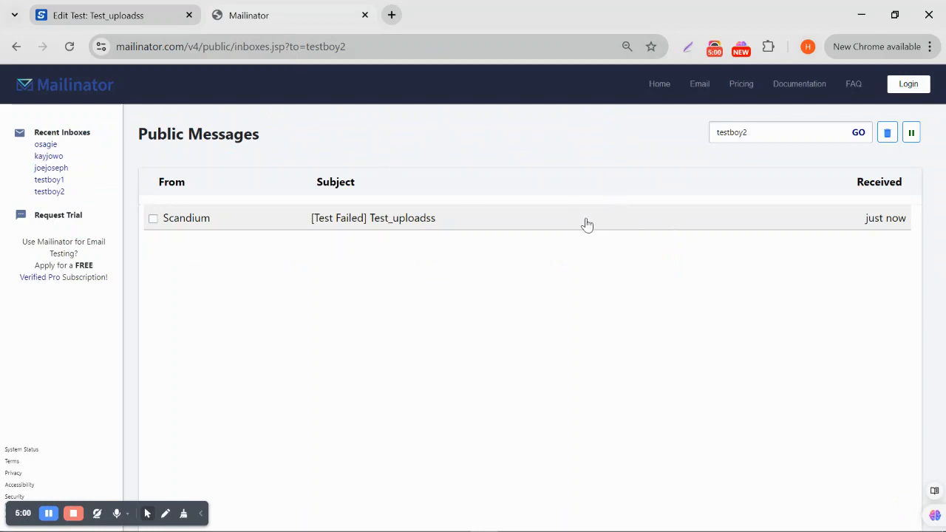
{"action": "left_click", "coordinate": [552, 226]}
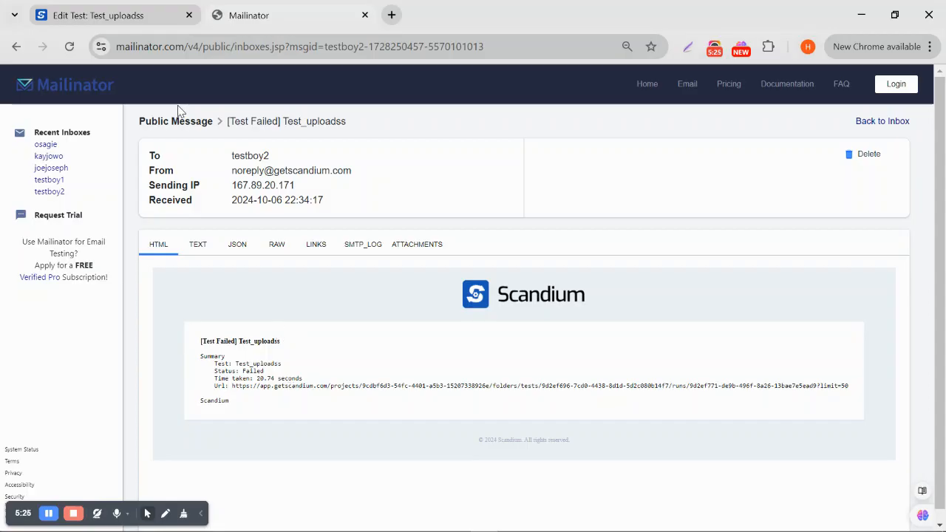
Switch back to the 'Edit Test: Test_uploadss' tab in Scandium
{"action": "left_click", "coordinate": [136, 21]}
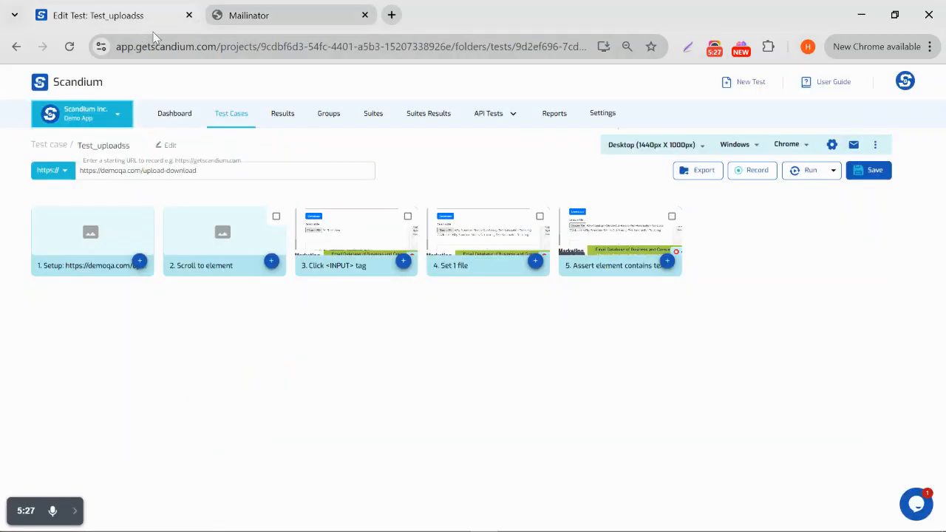